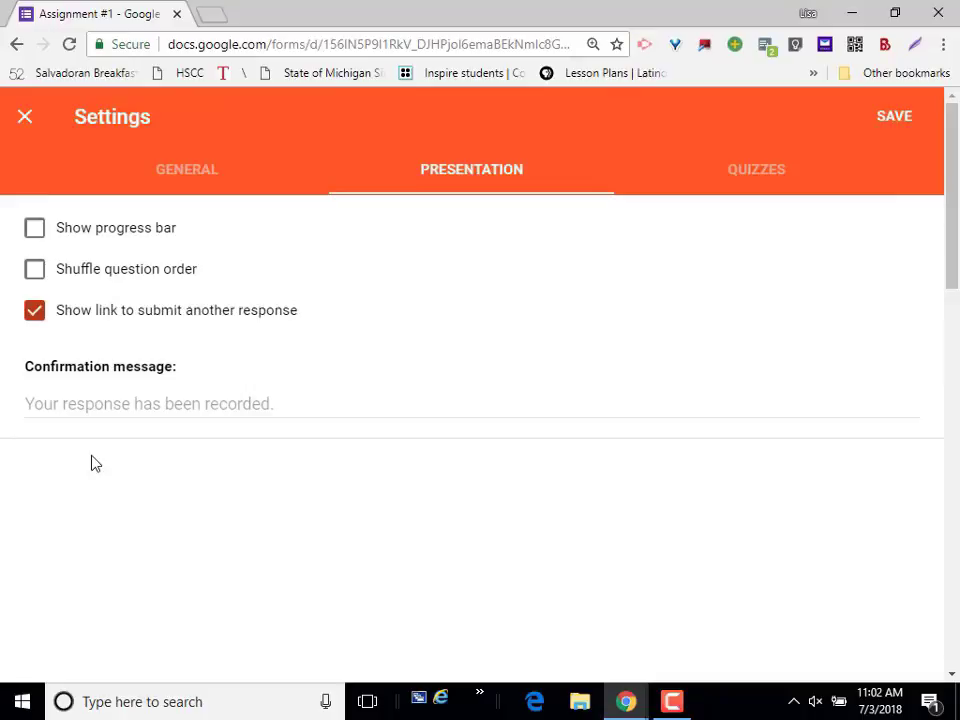
# Make the form a quiz that releases grades later, after manual review, and save the settings
pyautogui.click(744, 181)
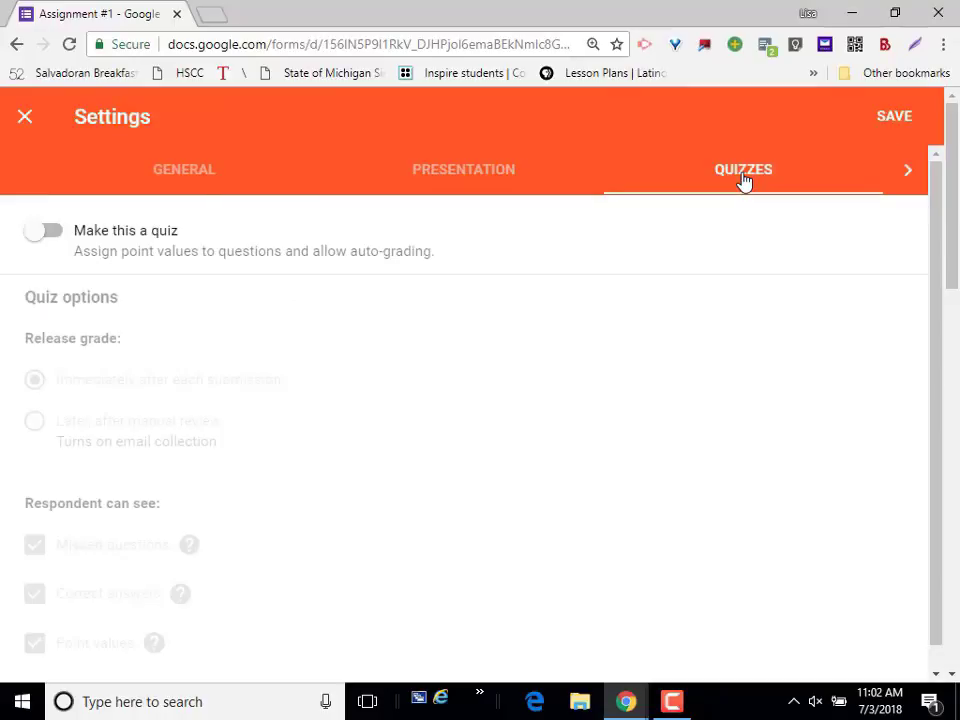
pyautogui.click(58, 237)
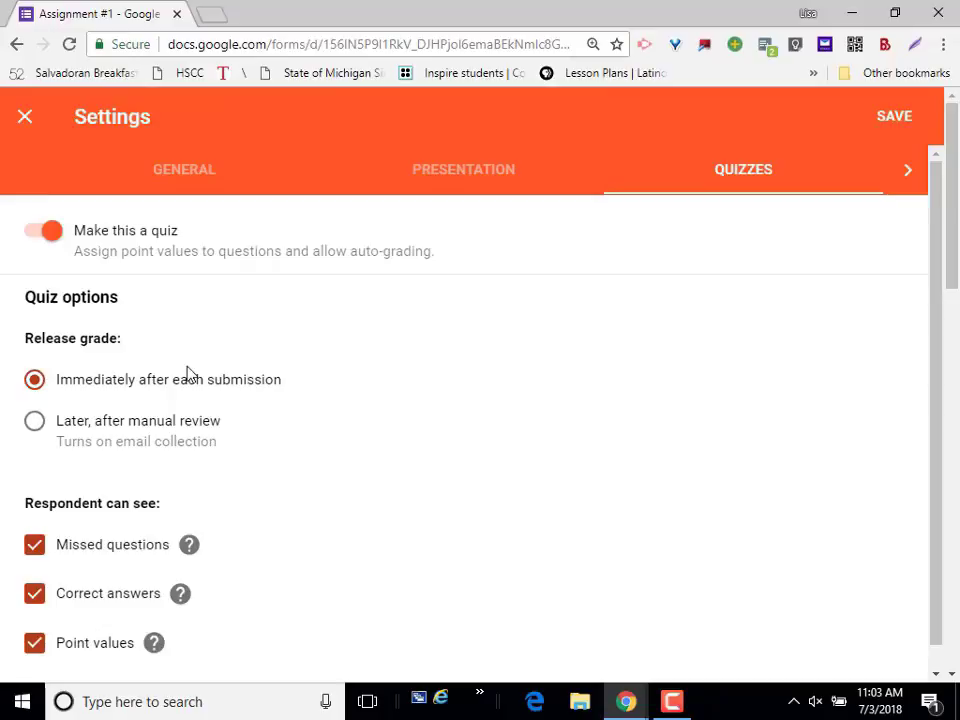
pyautogui.click(33, 421)
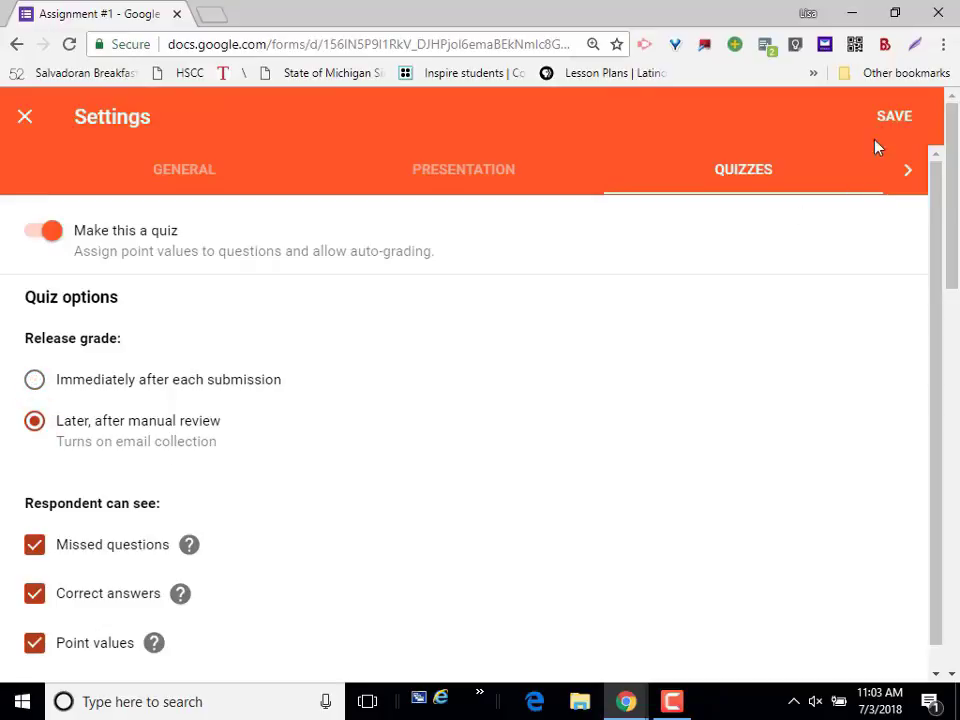
pyautogui.click(894, 118)
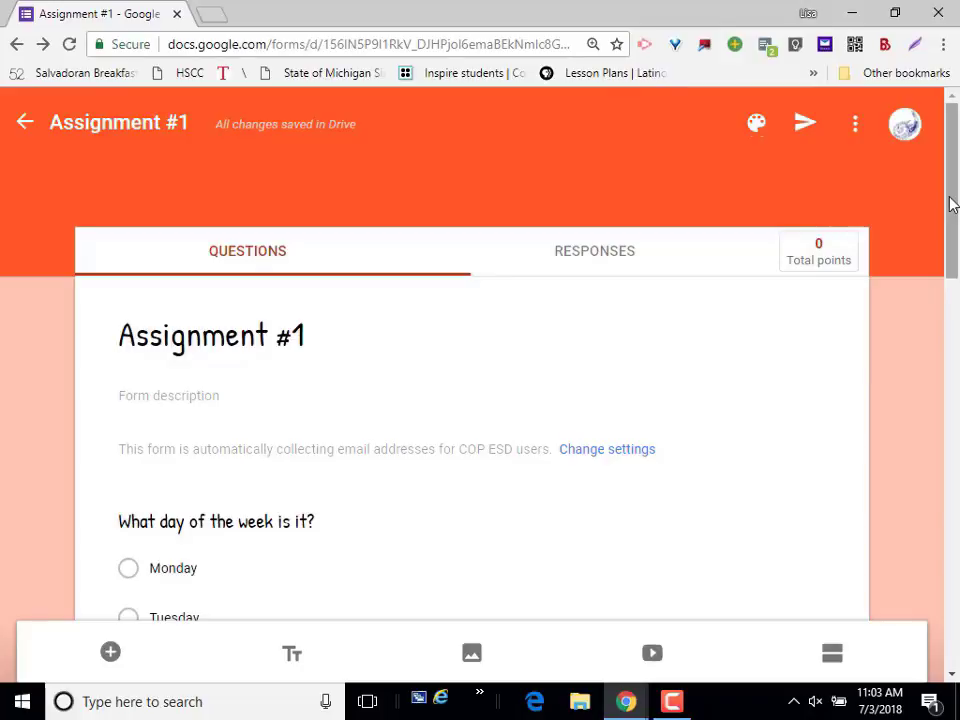
# In the answer key for "What day of the week is it?", assign 1 point and mark Tuesday as correct
pyautogui.moveTo(951, 204); pyautogui.dragTo(957, 312)
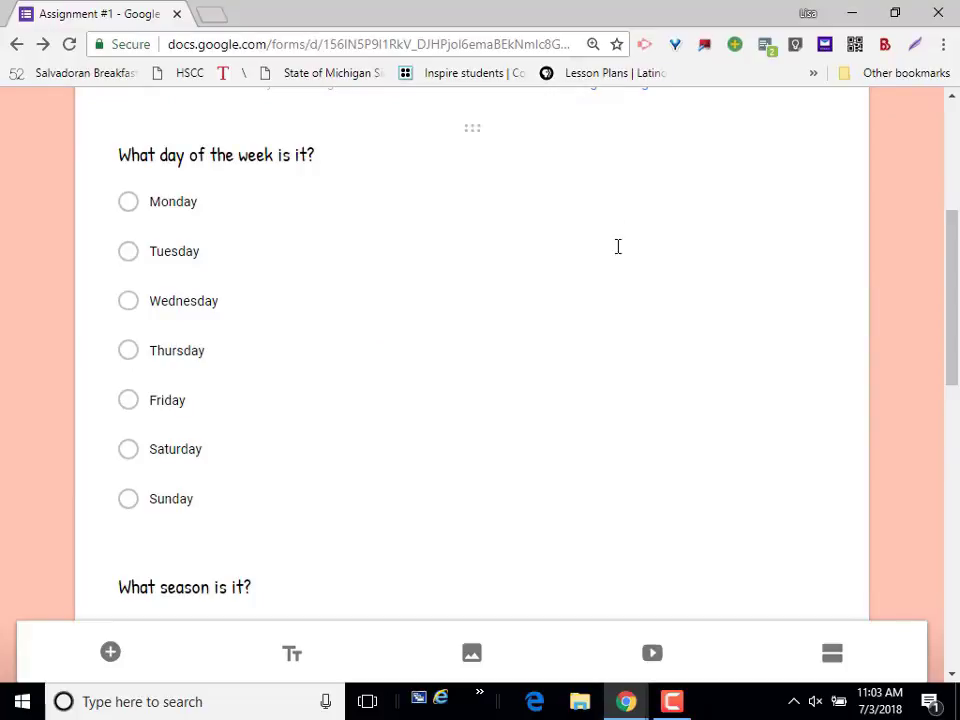
pyautogui.click(432, 258)
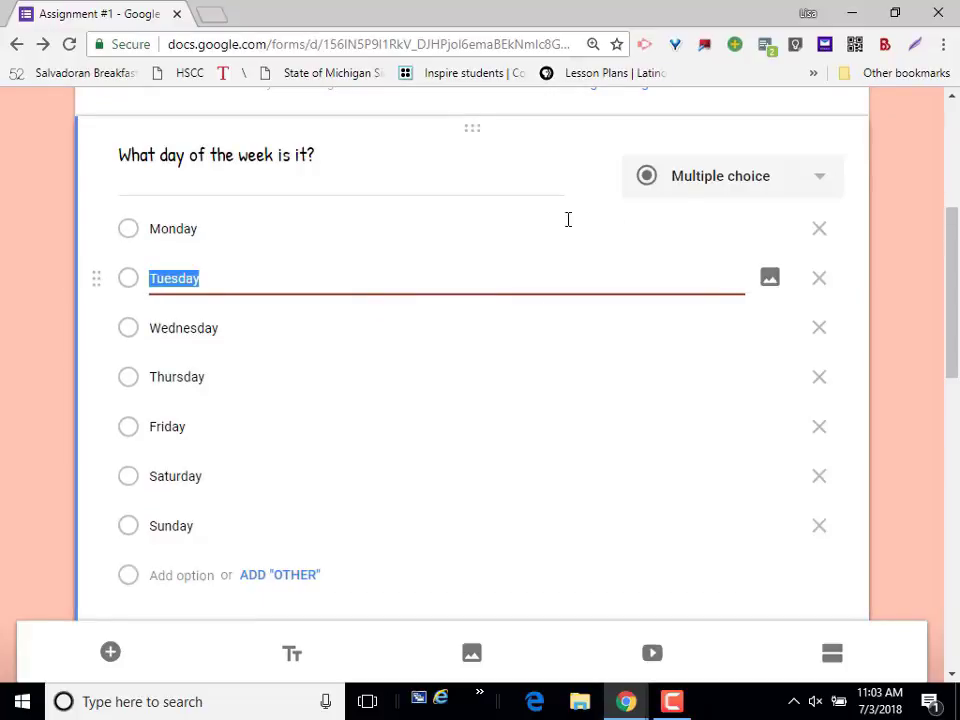
pyautogui.moveTo(948, 311); pyautogui.dragTo(948, 364)
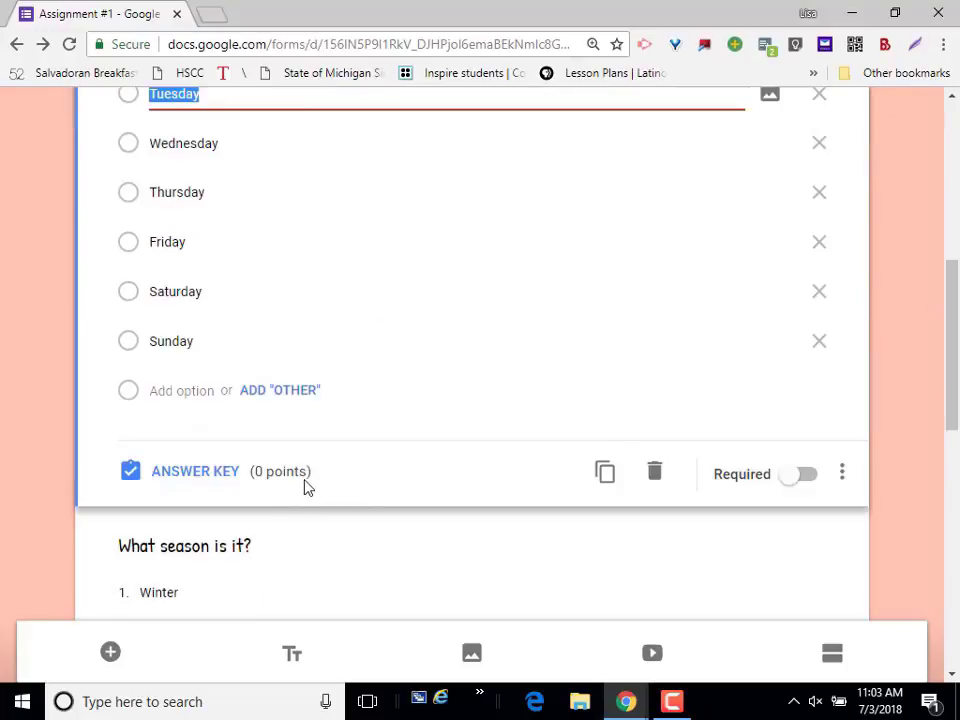
pyautogui.click(172, 481)
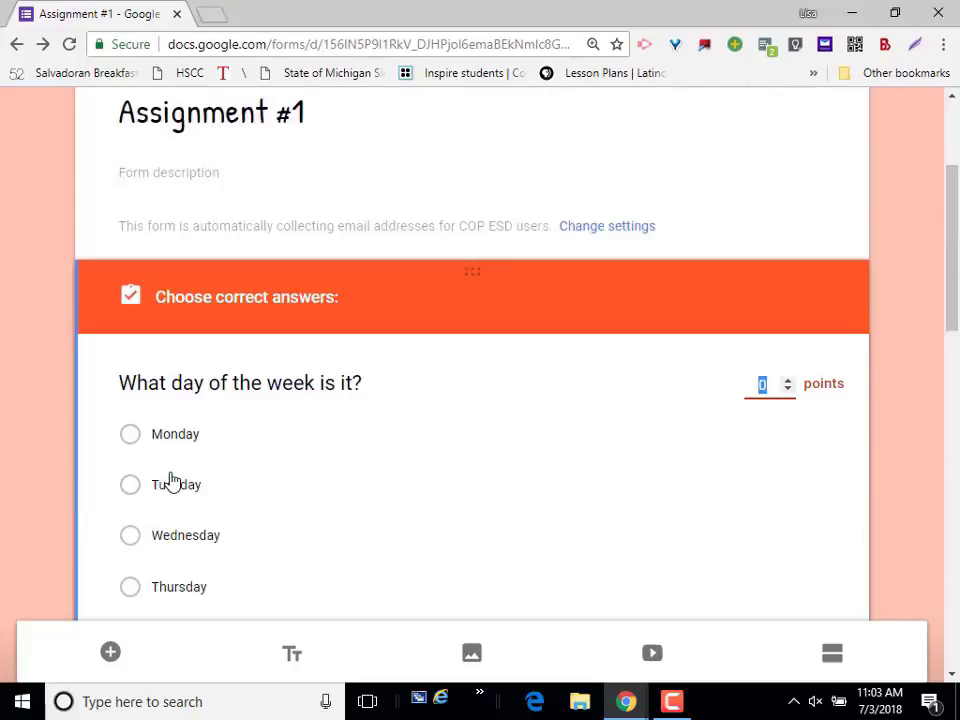
pyautogui.click(788, 380)
pyautogui.moveTo(949, 279); pyautogui.dragTo(936, 318)
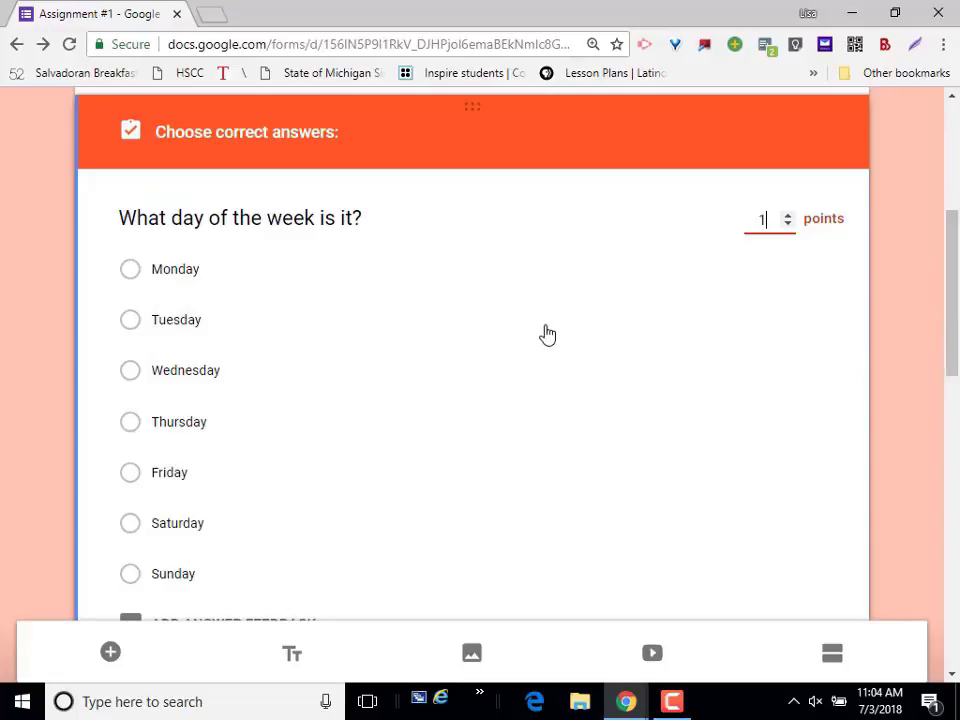
pyautogui.click(246, 328)
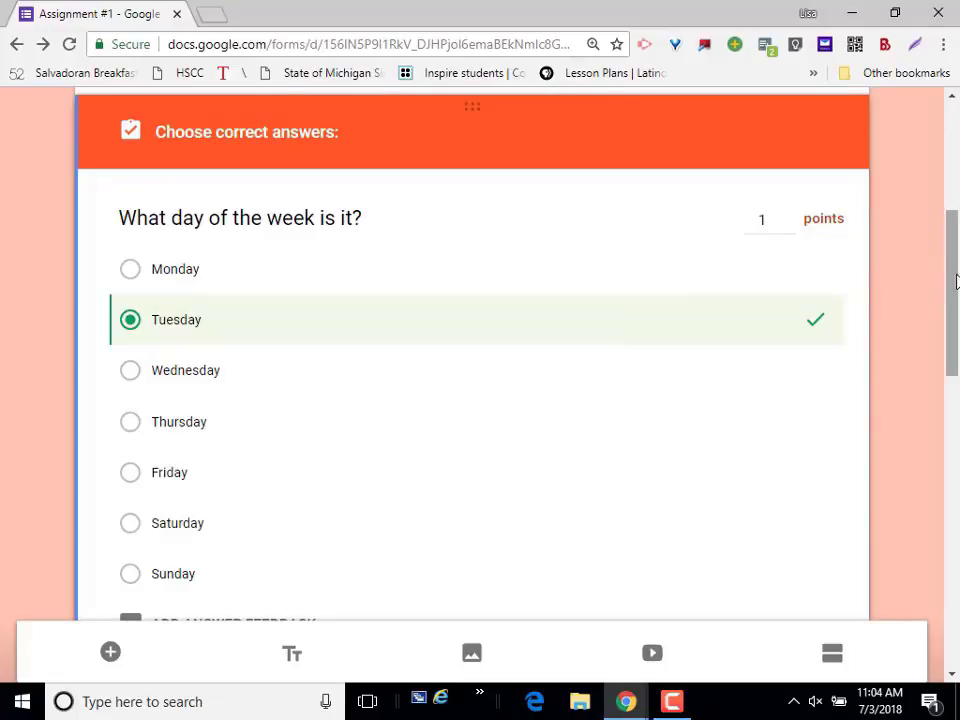
# Assign 1 point to the "What season is it?" question in its answer key
pyautogui.moveTo(950, 279); pyautogui.dragTo(953, 418)
pyautogui.click(583, 372)
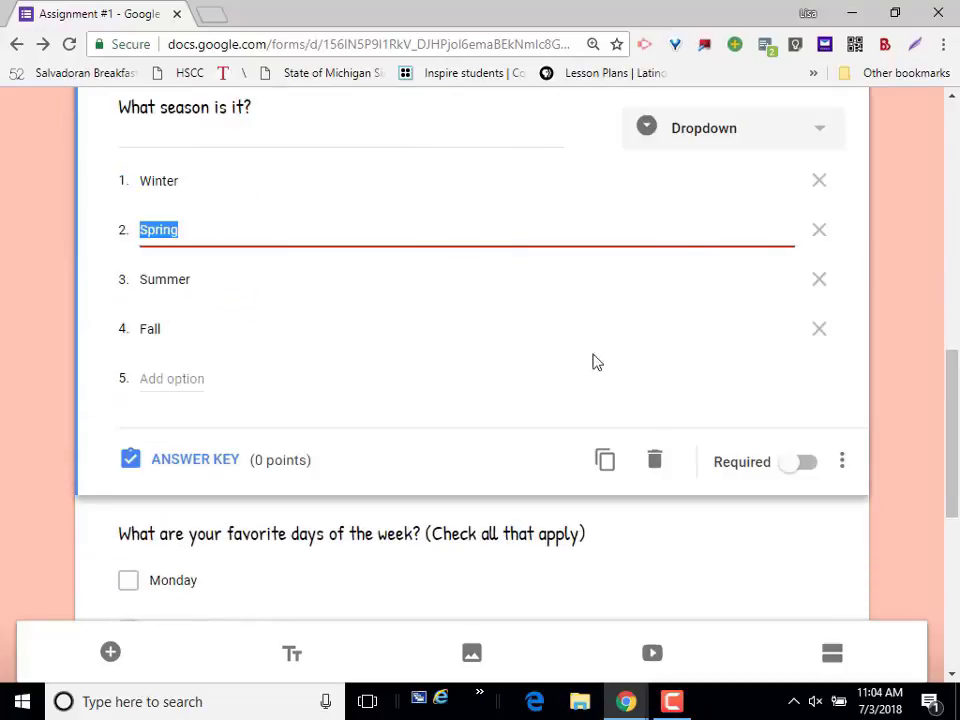
pyautogui.click(190, 462)
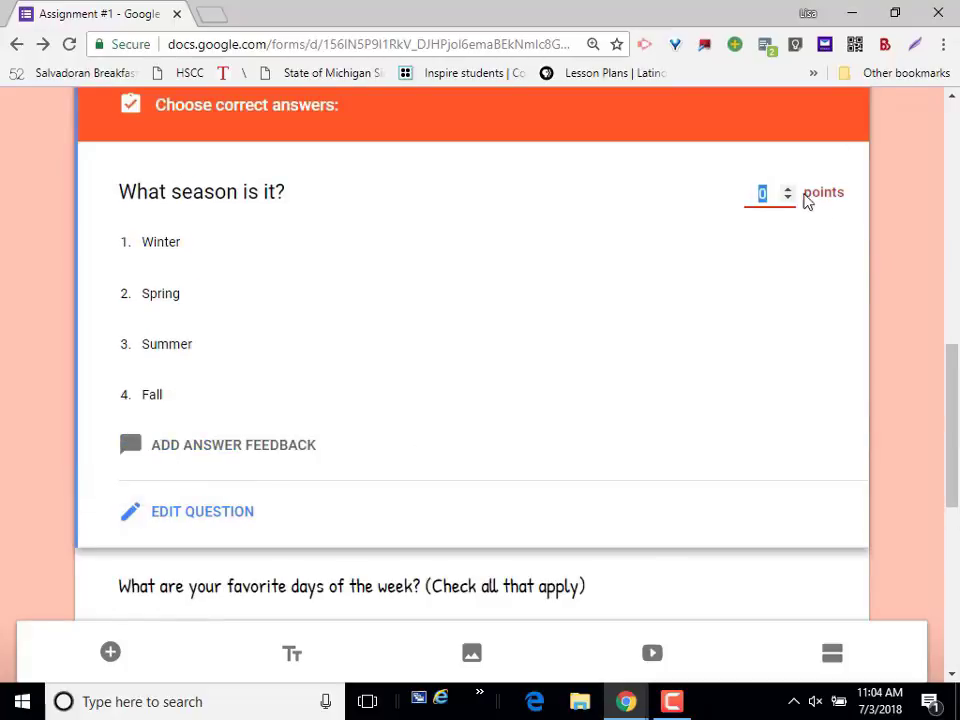
pyautogui.click(797, 196)
pyautogui.click(796, 195)
pyautogui.click(788, 189)
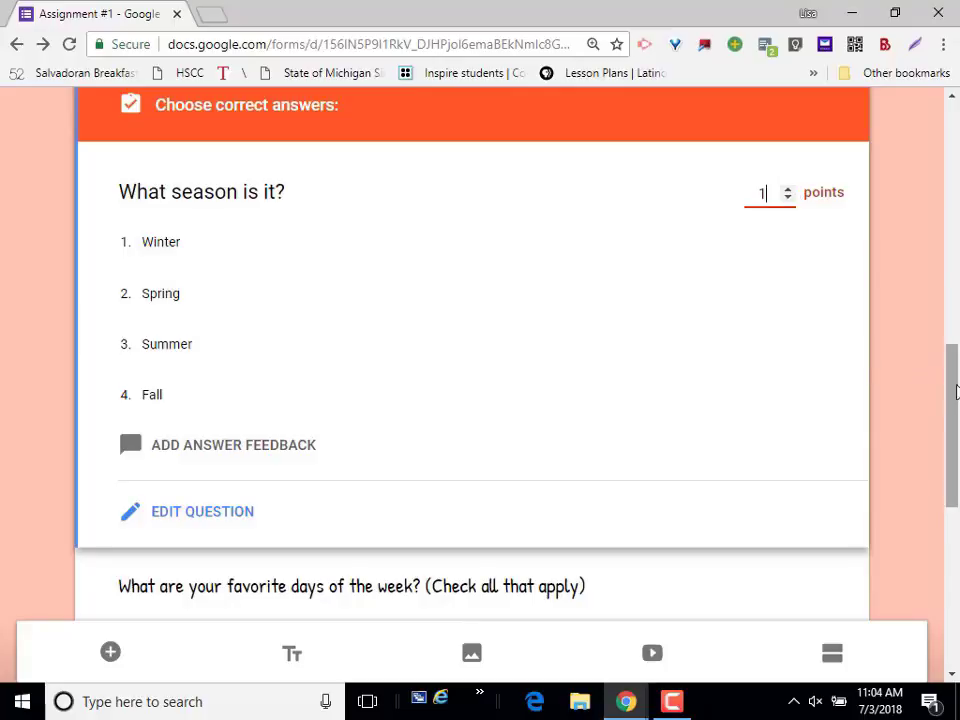
# Assign 1 point to the question about favorite days of the week in its answer key
pyautogui.moveTo(957, 392); pyautogui.dragTo(955, 500)
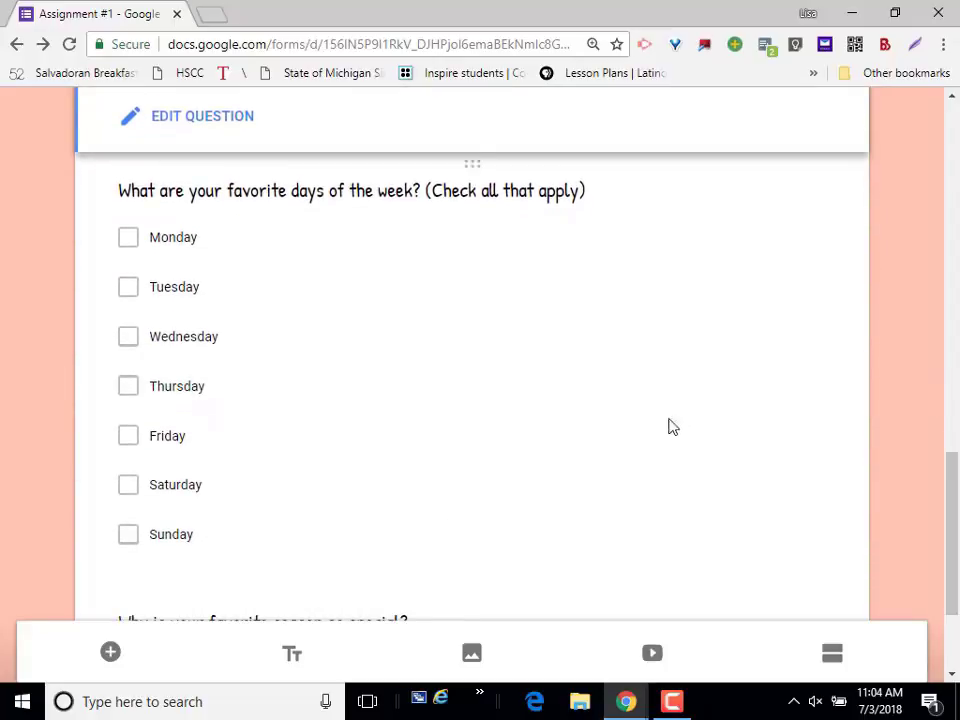
pyautogui.click(531, 418)
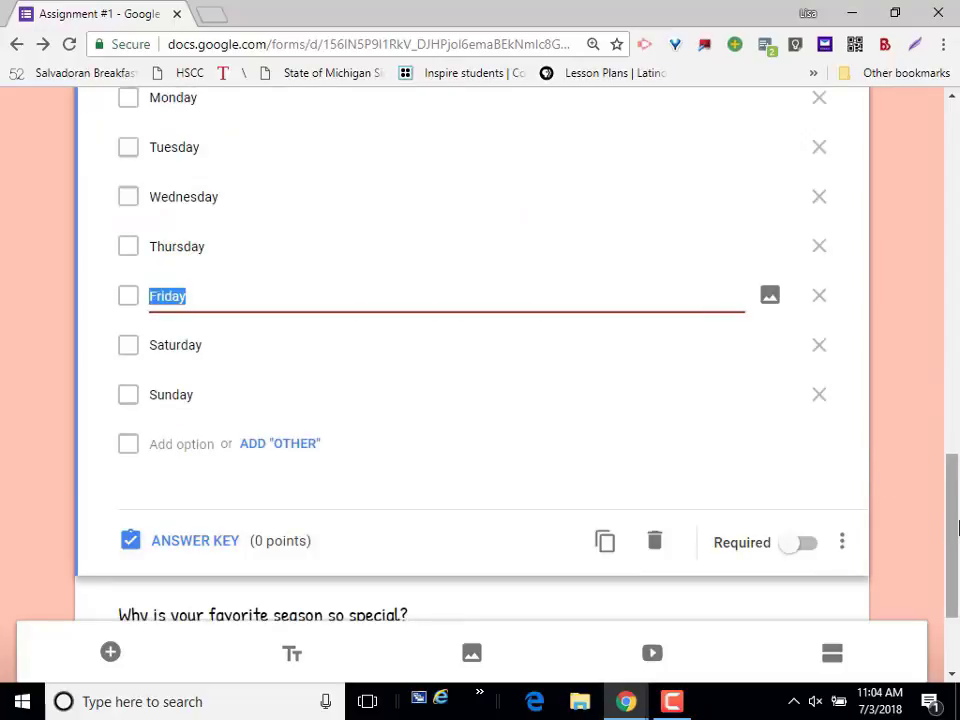
pyautogui.scroll(-1, 952, 540)
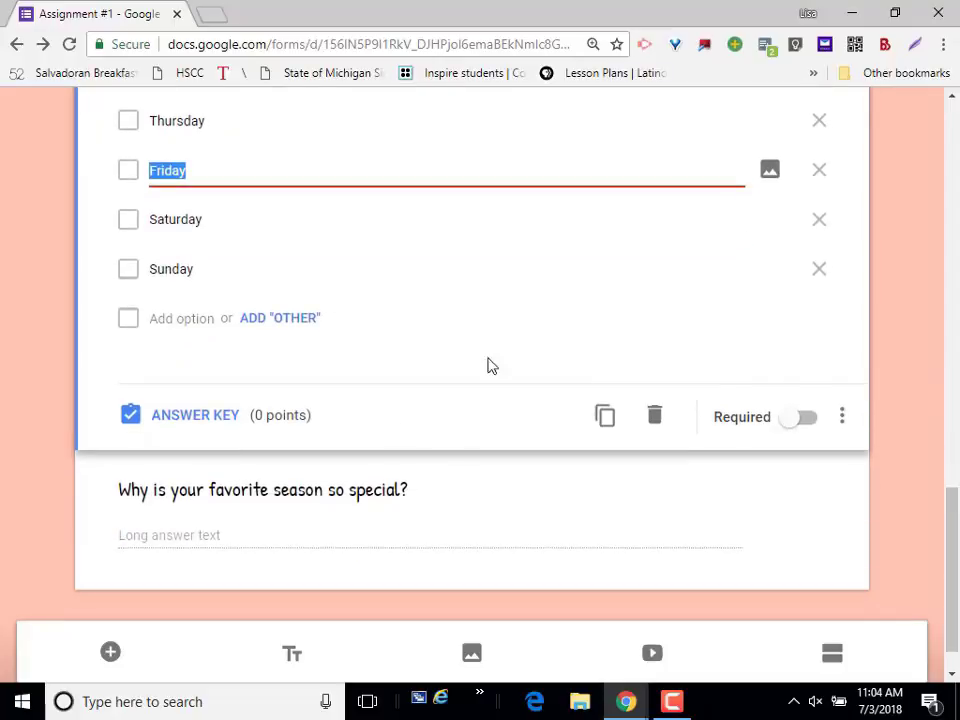
pyautogui.click(193, 418)
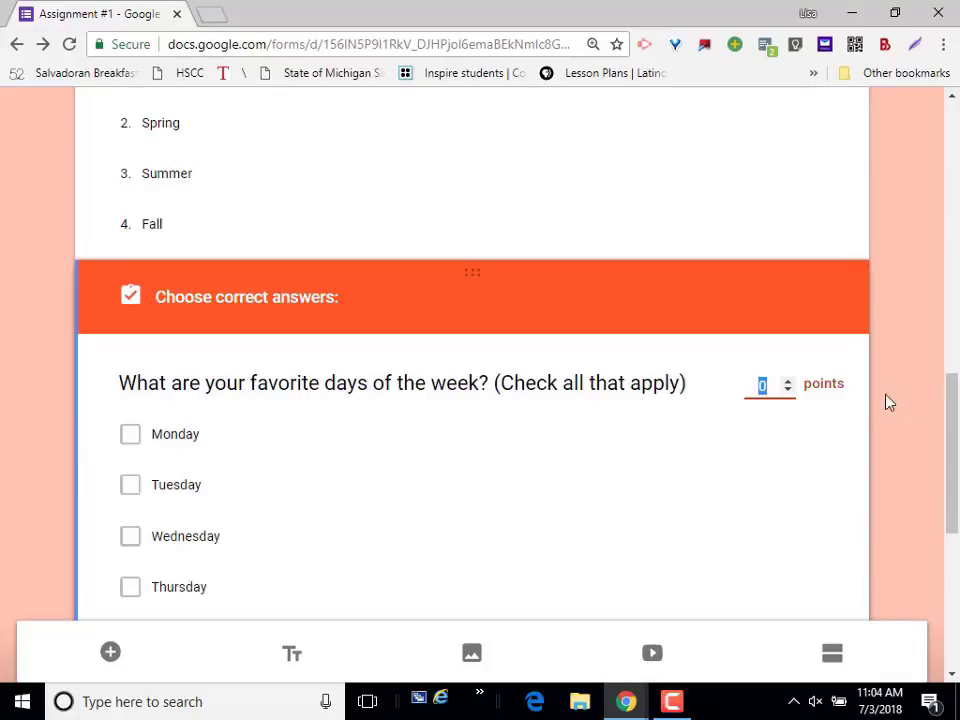
pyautogui.click(789, 387)
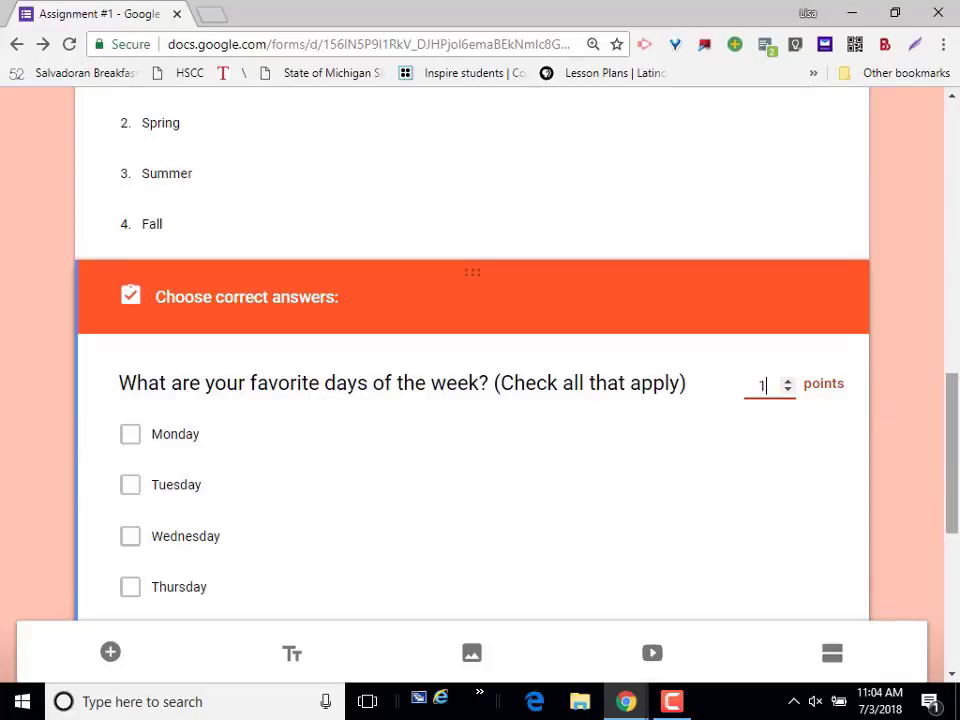
# Assign 1 point to "Why is your favorite season so special?" and view its answer feedback options without adding any
pyautogui.moveTo(955, 447); pyautogui.dragTo(957, 572)
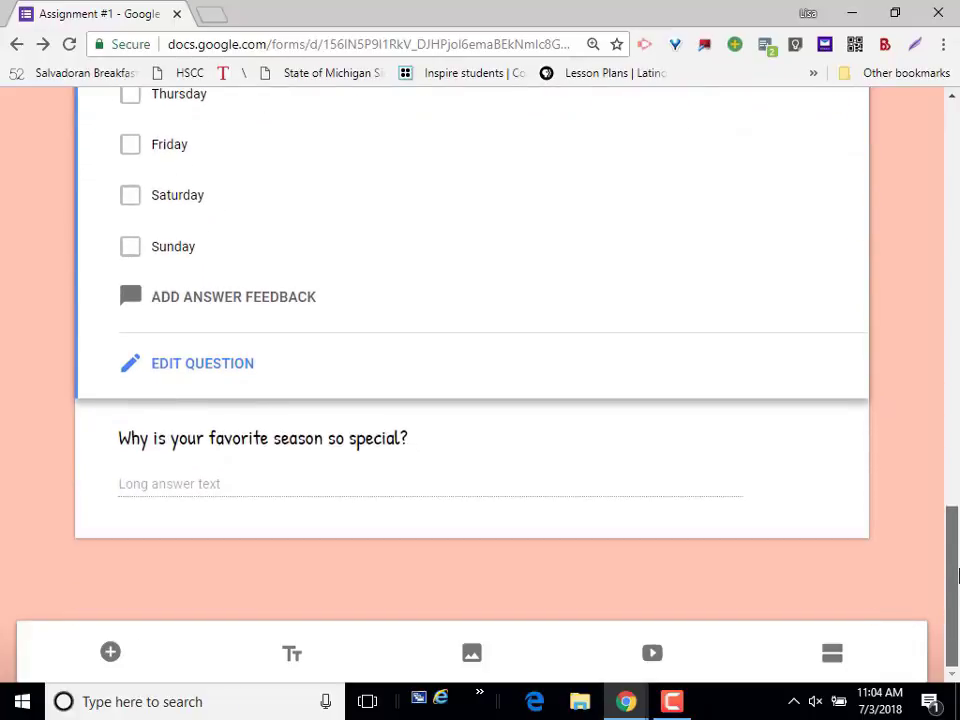
pyautogui.click(537, 474)
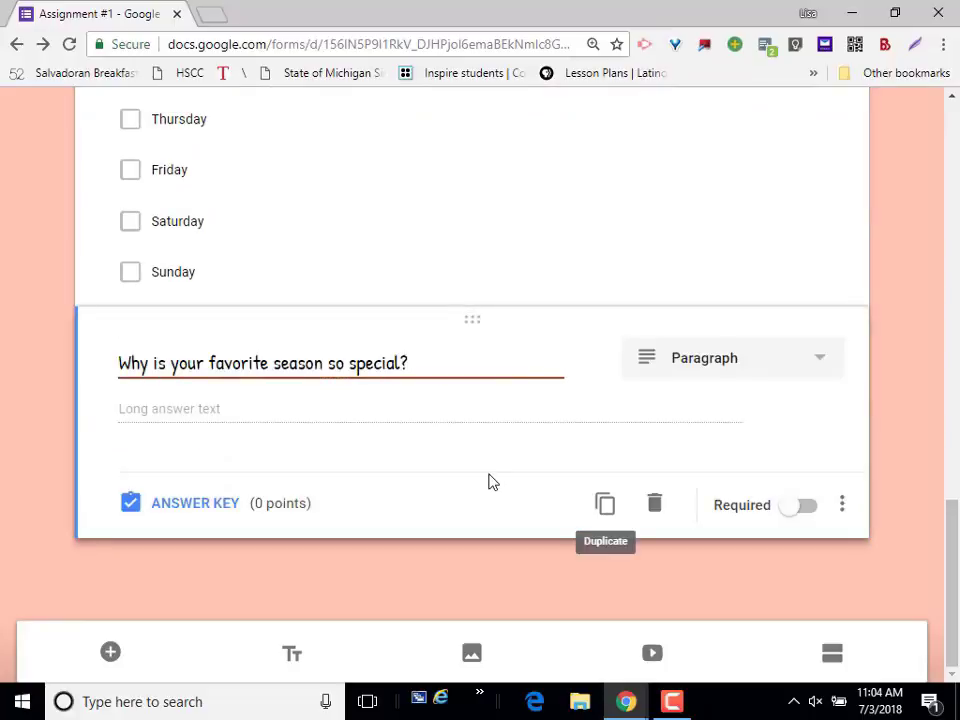
pyautogui.click(178, 507)
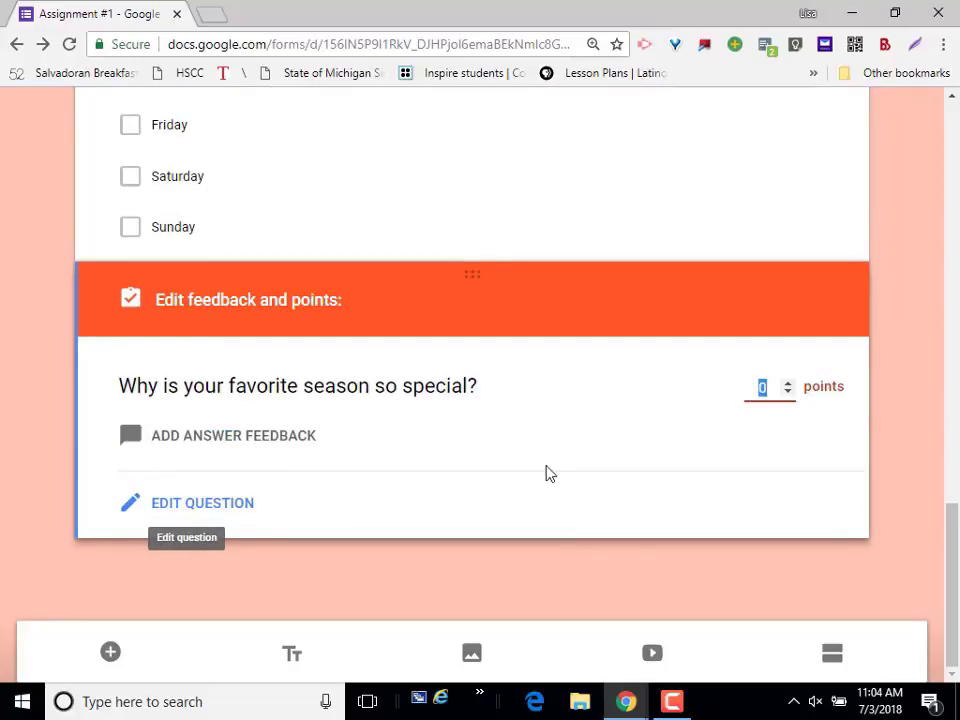
pyautogui.click(791, 383)
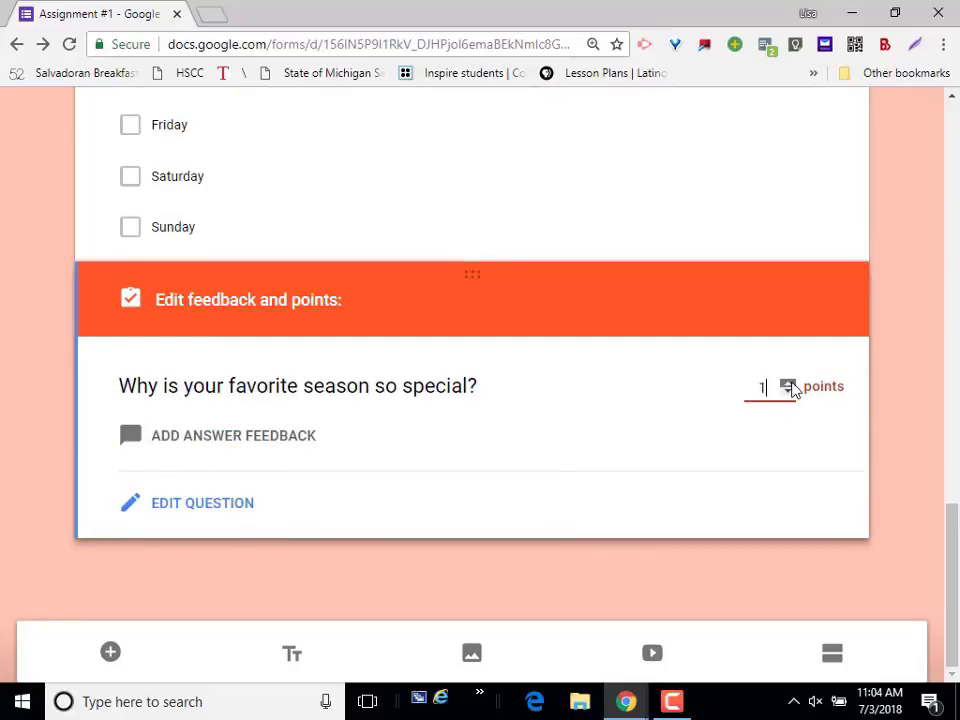
pyautogui.click(263, 445)
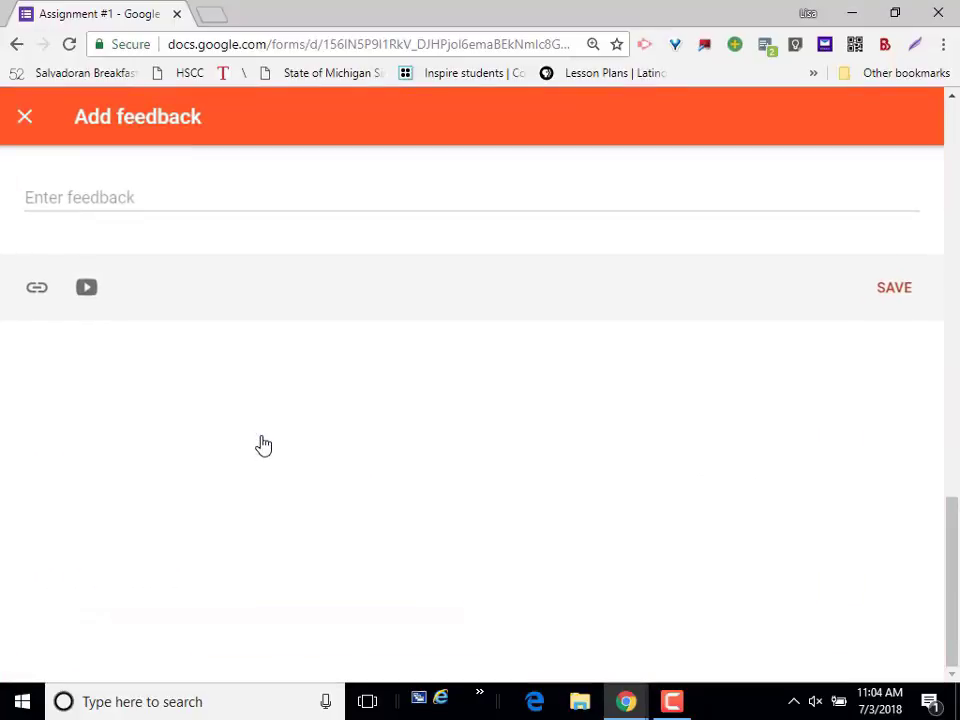
pyautogui.click(25, 119)
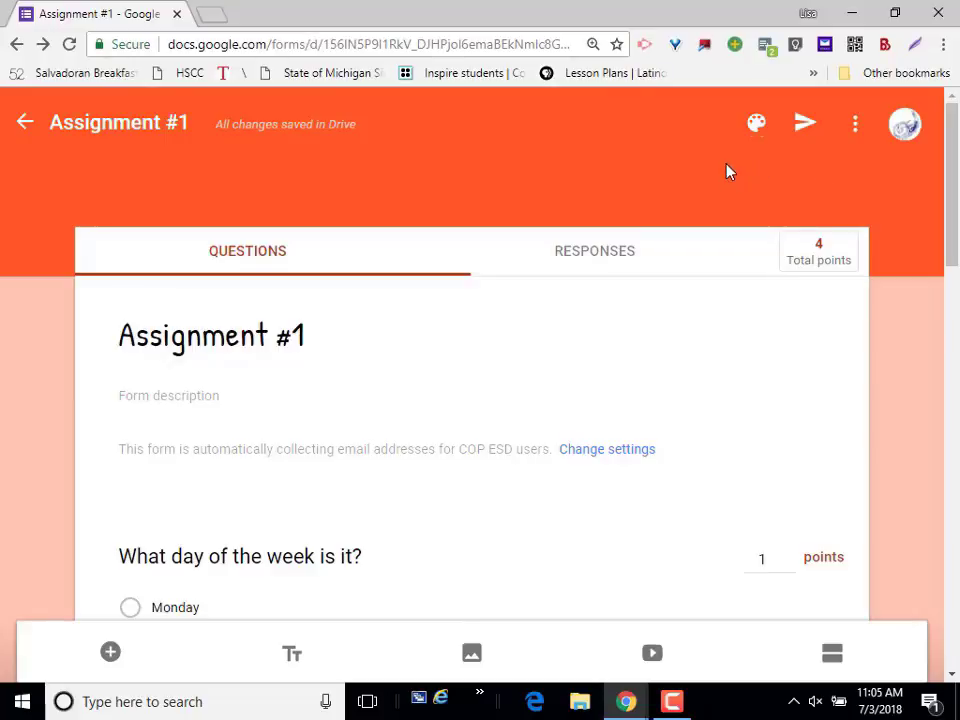
# Review the options for sending the form by email, shortened link and embedded HTML, and leave without sending
pyautogui.click(805, 128)
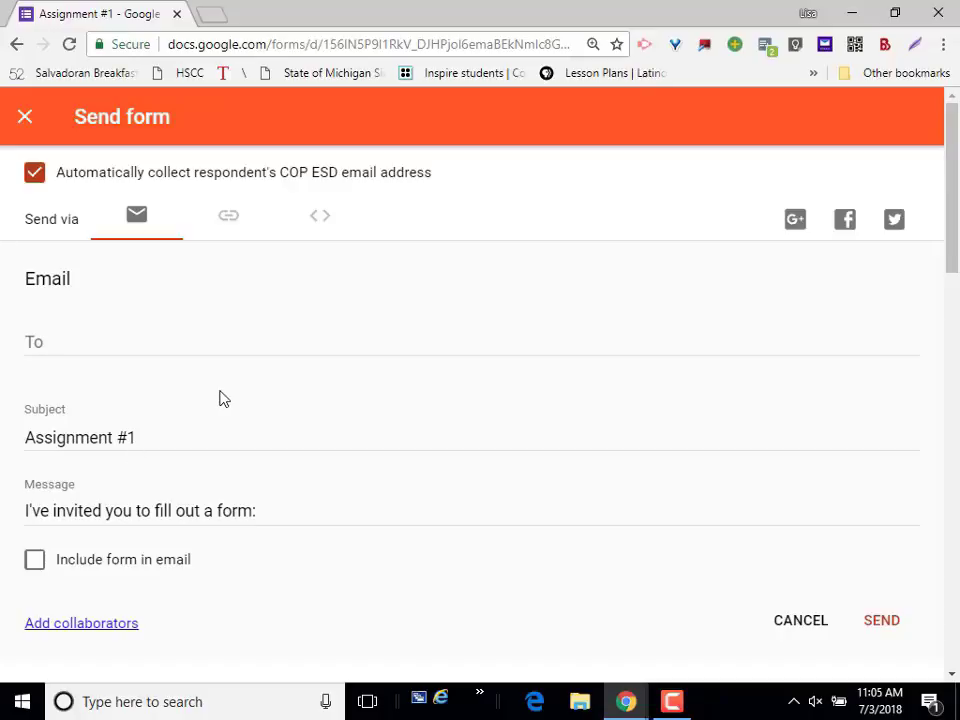
pyautogui.click(230, 222)
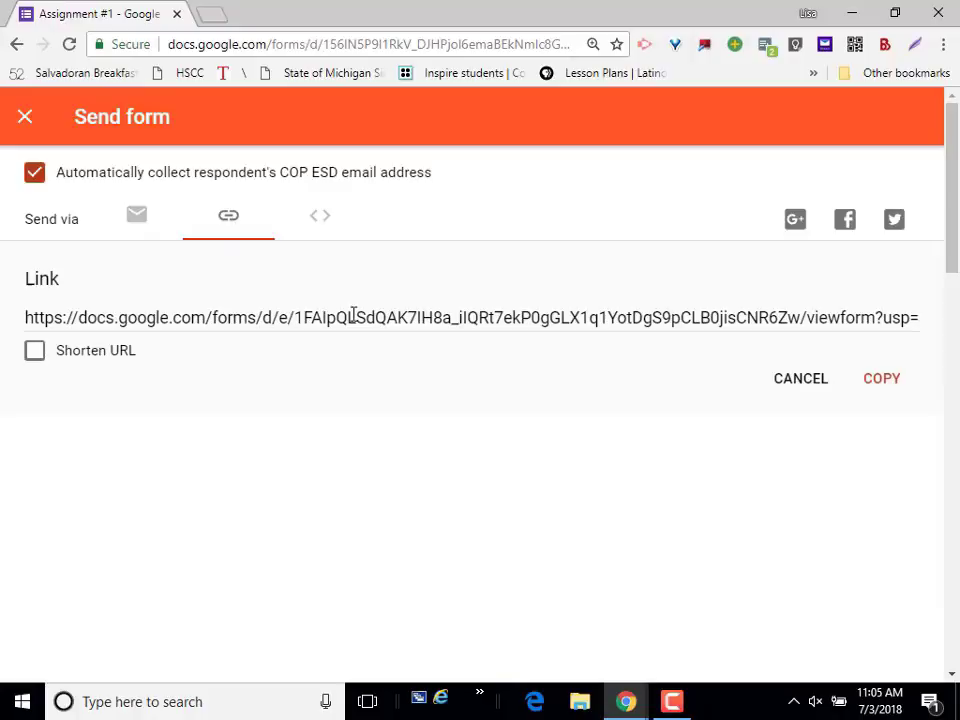
pyautogui.click(36, 356)
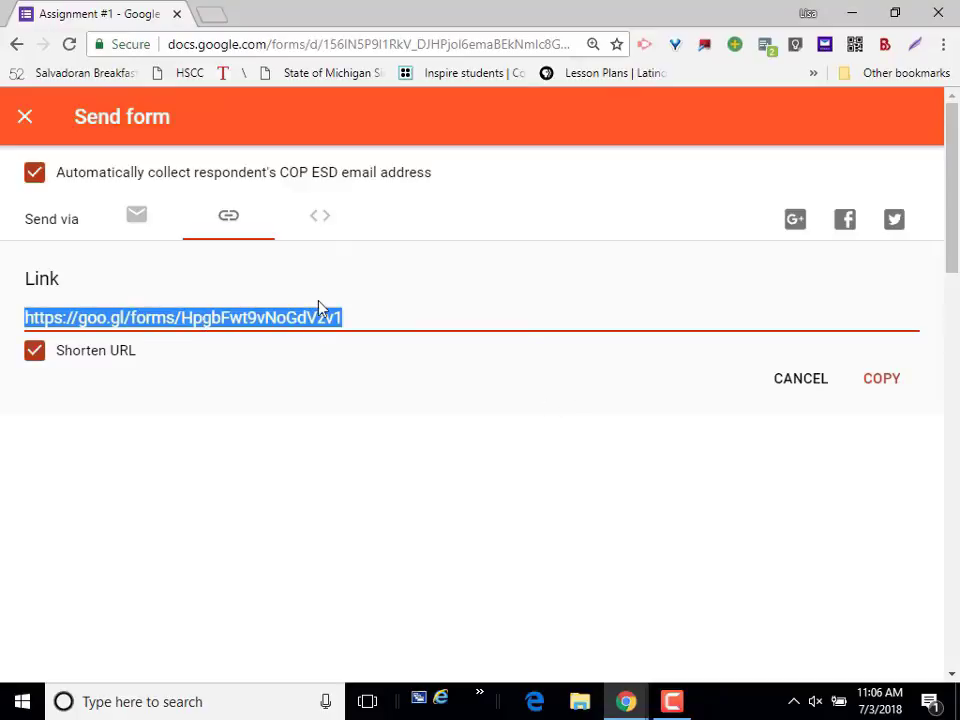
pyautogui.click(320, 216)
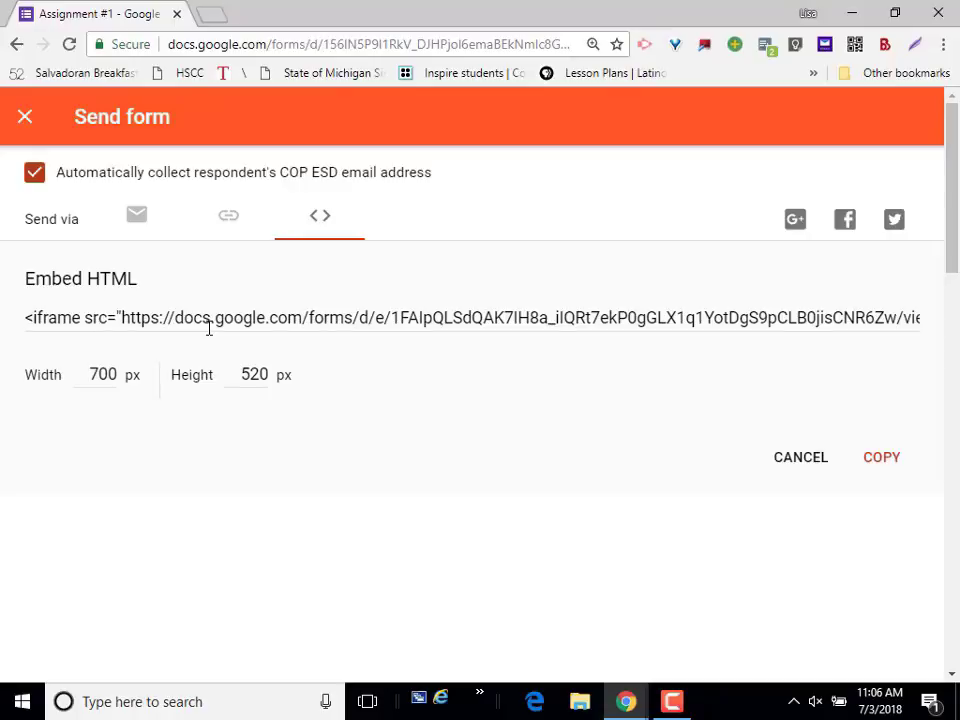
pyautogui.click(28, 120)
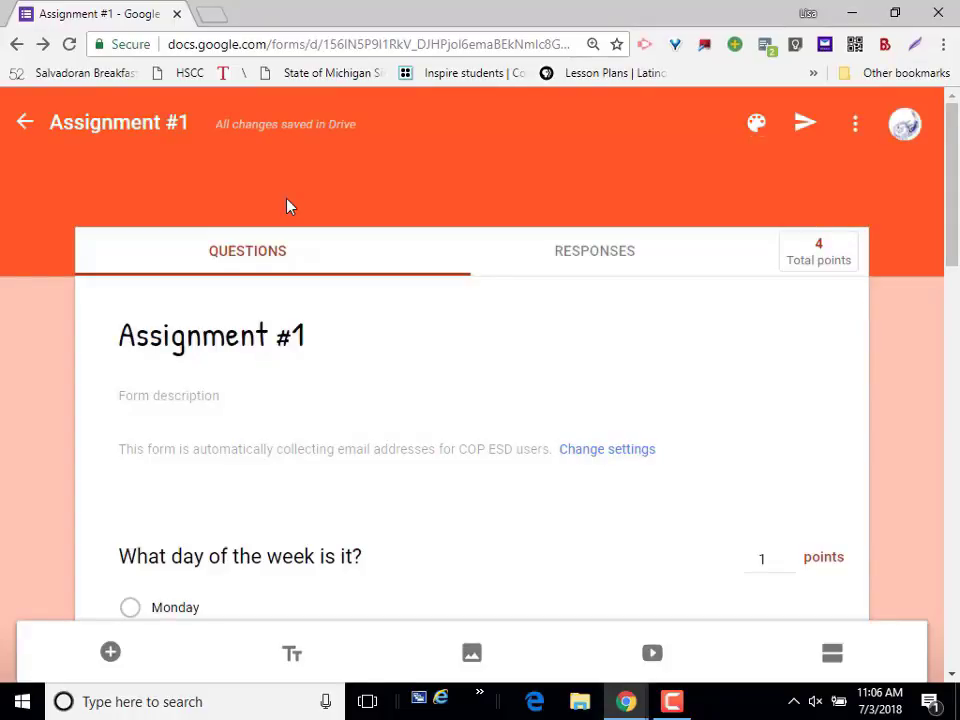